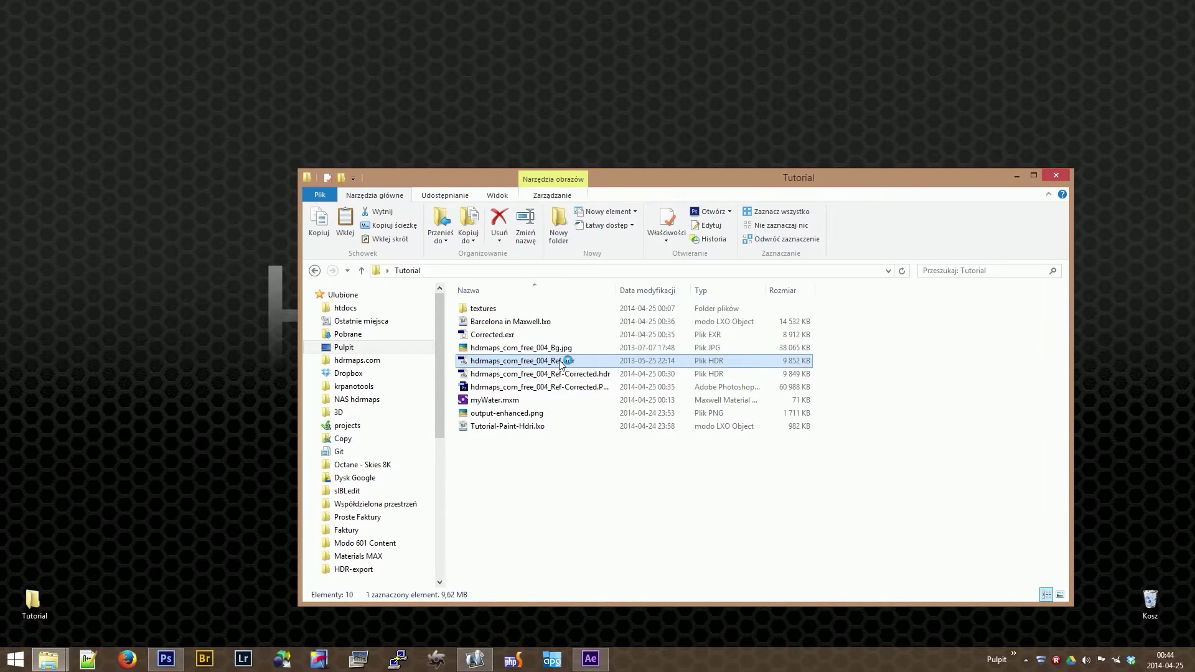
Step: Zoom in on the opened hdrmaps_com_free_004_Ref.hdr panorama in Photoshop
{"action": "scroll", "coordinate": [520, 348], "scroll_direction": "up", "scroll_amount": 5}
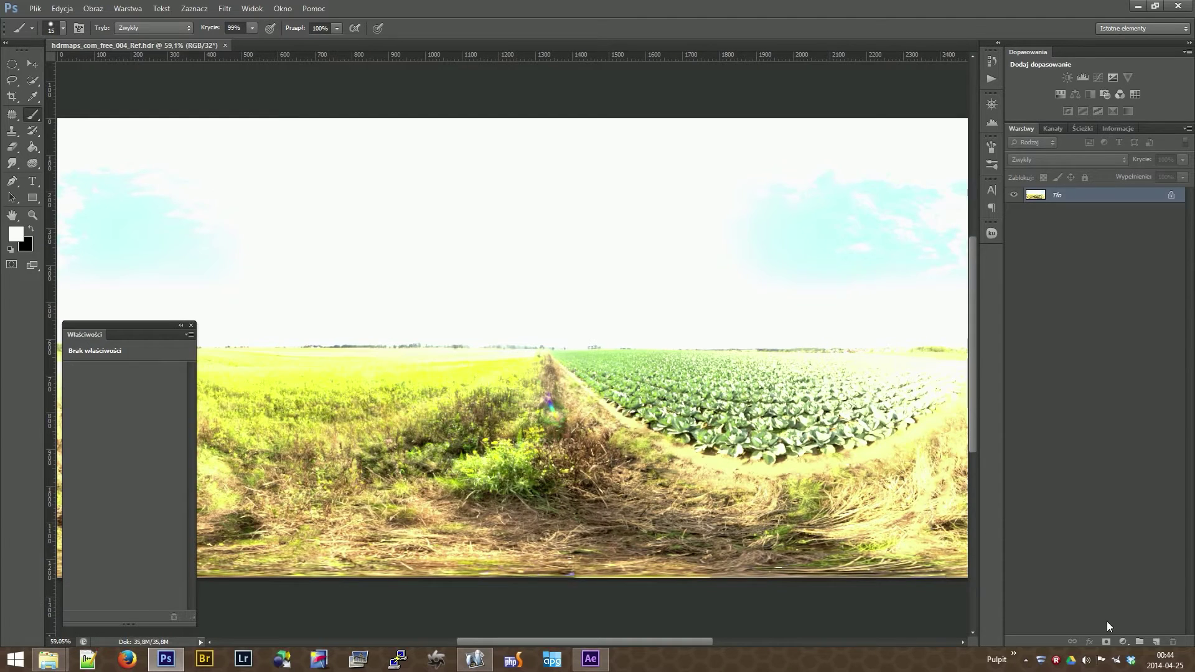
Step: Add an Exposure adjustment layer, Ekspozycja 1, and drop its exposure to about -11.63
{"action": "left_click", "coordinate": [1123, 641]}
{"action": "left_click", "coordinate": [1102, 458]}
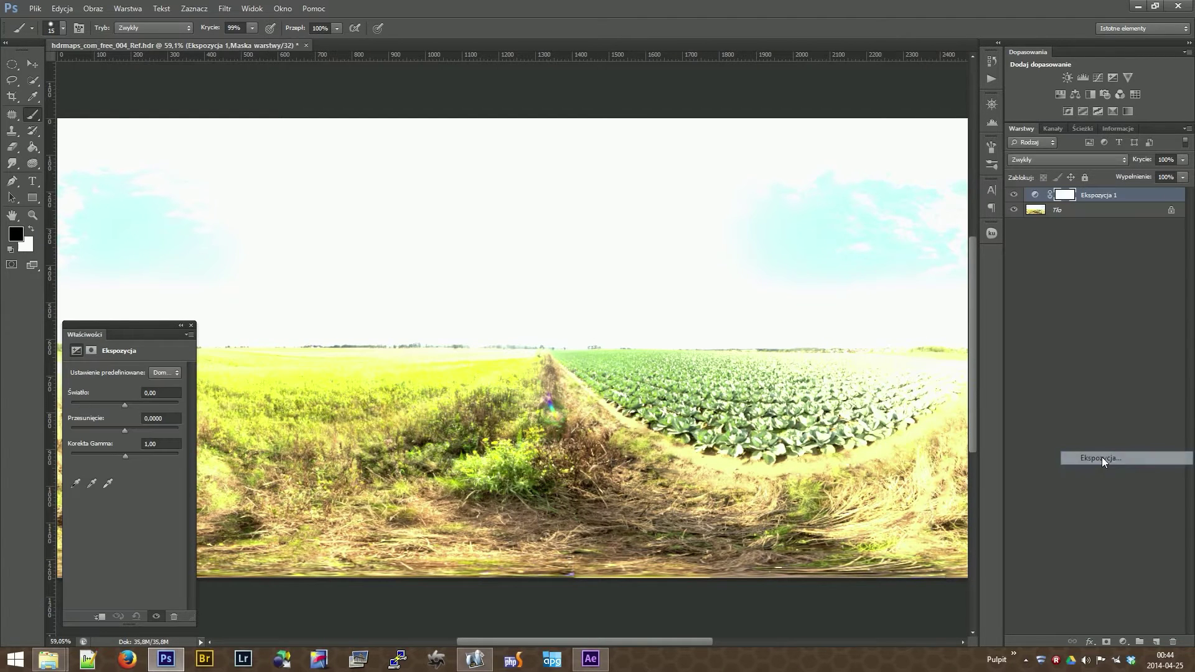
{"action": "left_click", "coordinate": [1035, 196]}
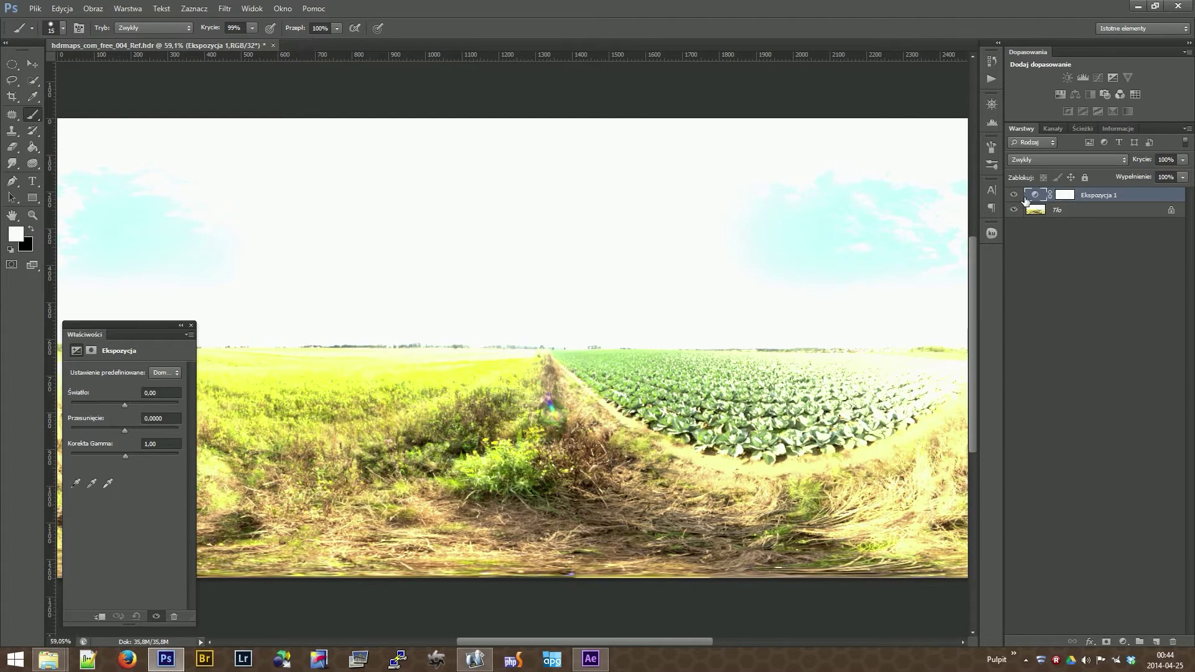
{"action": "left_click_drag", "start_coordinate": [165, 326], "coordinate": [846, 246]}
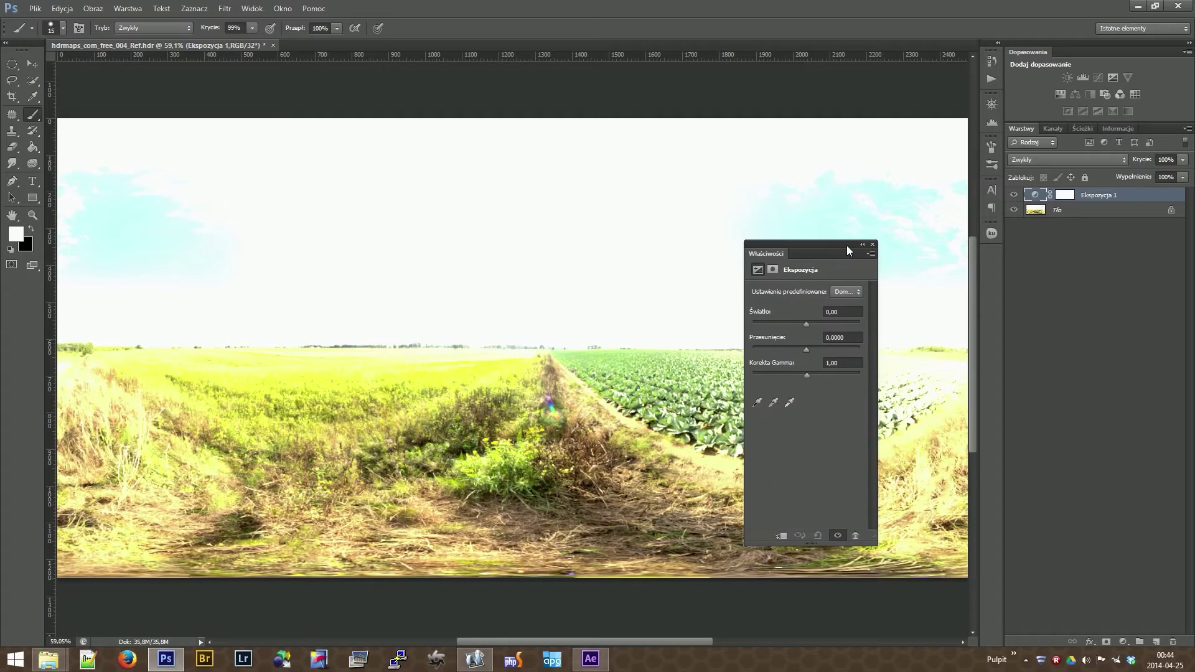
{"action": "left_click_drag", "start_coordinate": [806, 325], "coordinate": [769, 325]}
{"action": "scroll", "coordinate": [492, 274], "scroll_direction": "up", "scroll_amount": 10}
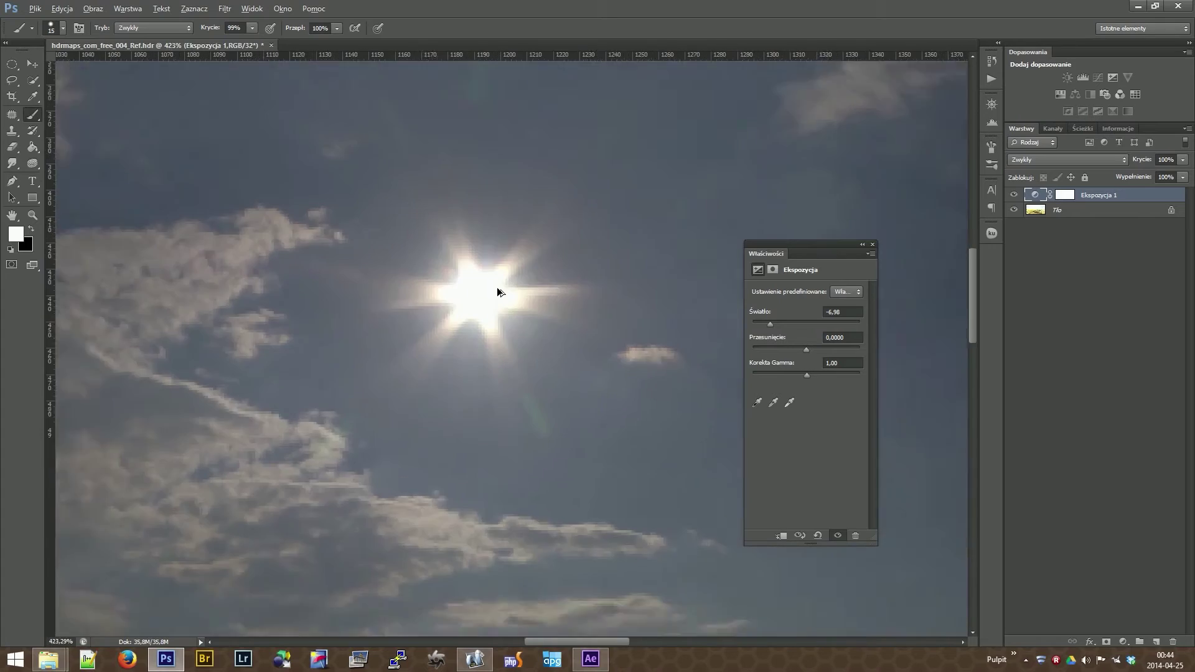
{"action": "scroll", "coordinate": [498, 289], "scroll_direction": "up", "scroll_amount": 3}
{"action": "left_click_drag", "start_coordinate": [770, 325], "coordinate": [763, 324]}
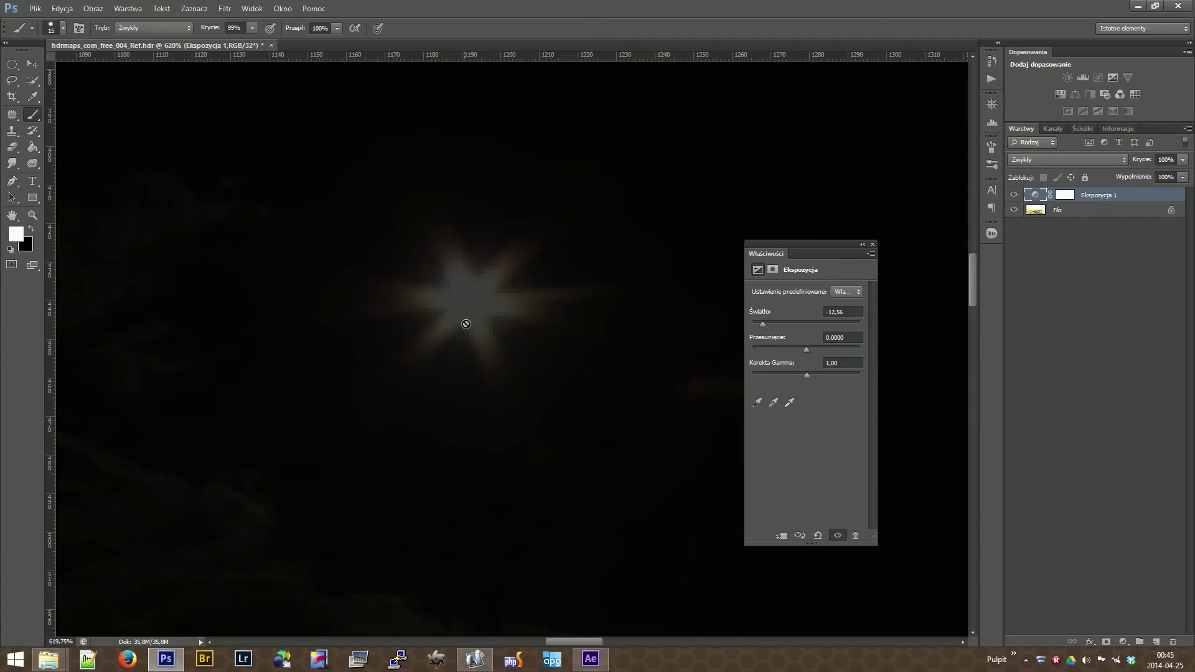
{"action": "left_click_drag", "start_coordinate": [765, 324], "coordinate": [764, 324]}
Step: On the Tło background layer, make a small elliptical selection around the sun's centre
{"action": "left_click", "coordinate": [1051, 213]}
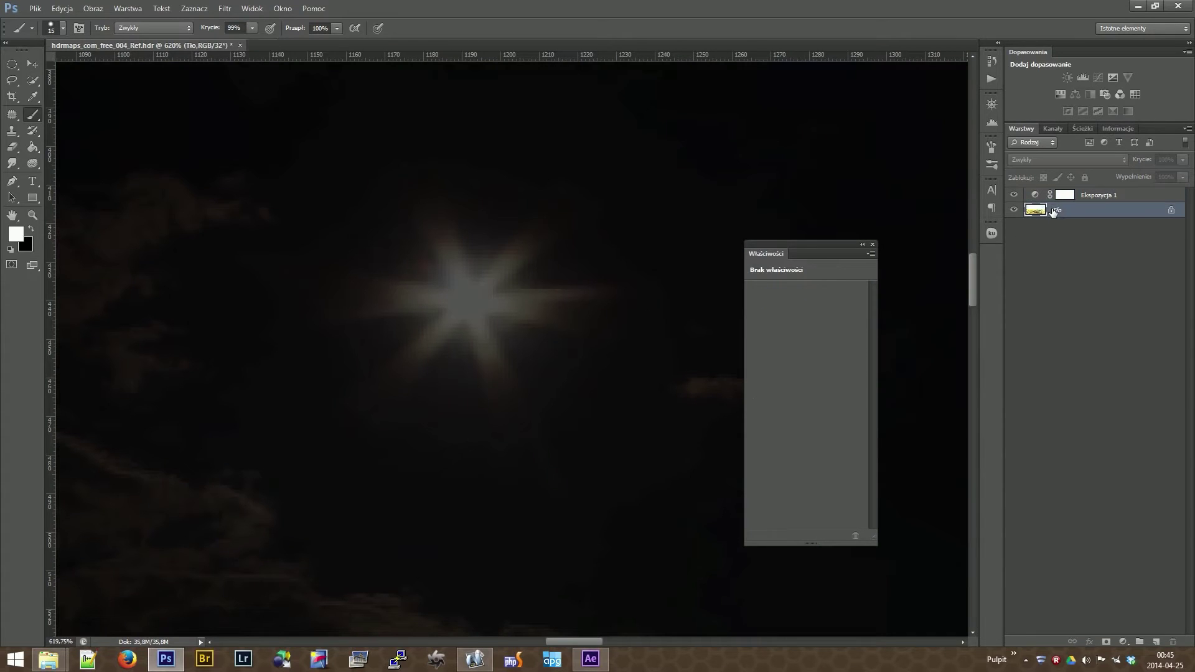
{"action": "left_click", "coordinate": [9, 65]}
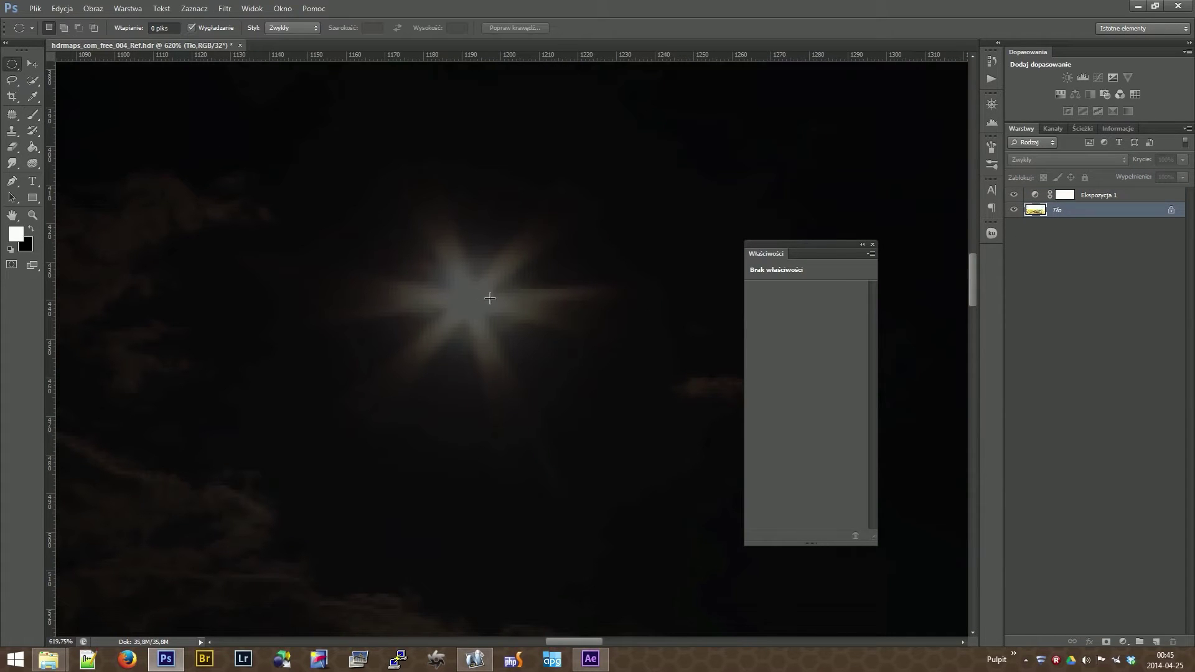
{"action": "left_click_drag", "start_coordinate": [437, 269], "coordinate": [482, 313]}
Step: Try painting the selection with a pale bright yellow, then undo the stroke
{"action": "key", "text": "b"}
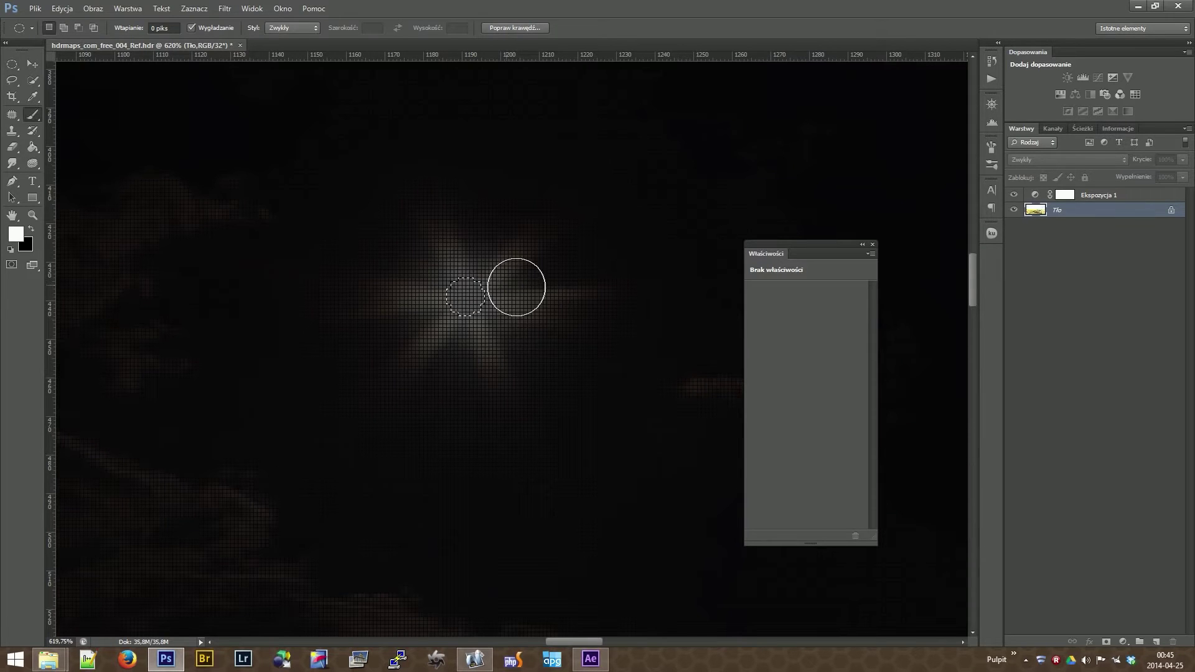
{"action": "left_click", "coordinate": [14, 234]}
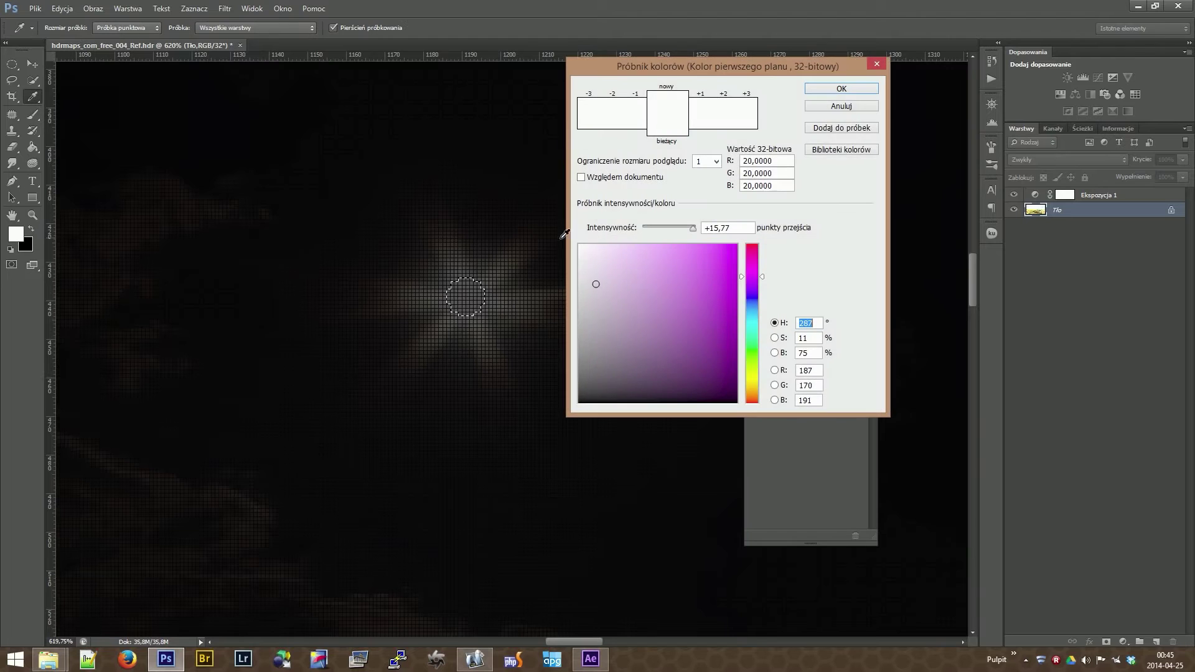
{"action": "left_click", "coordinate": [750, 376]}
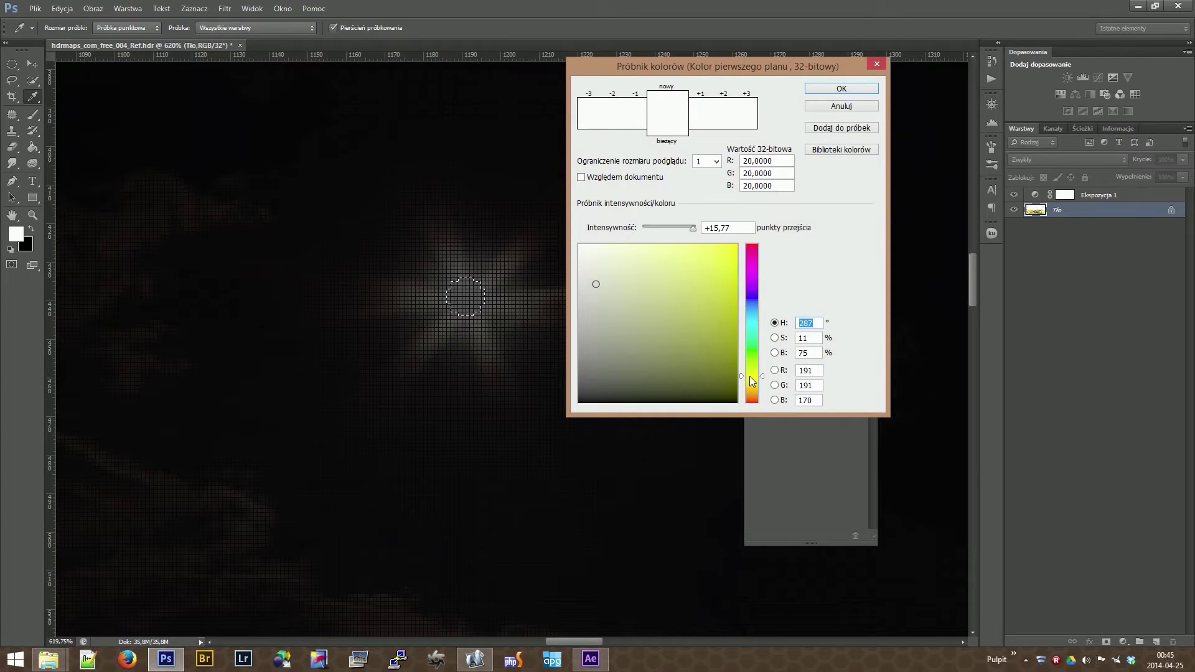
{"action": "left_click_drag", "start_coordinate": [599, 261], "coordinate": [598, 243]}
{"action": "left_click", "coordinate": [840, 89]}
{"action": "left_click_drag", "start_coordinate": [468, 291], "coordinate": [464, 285]}
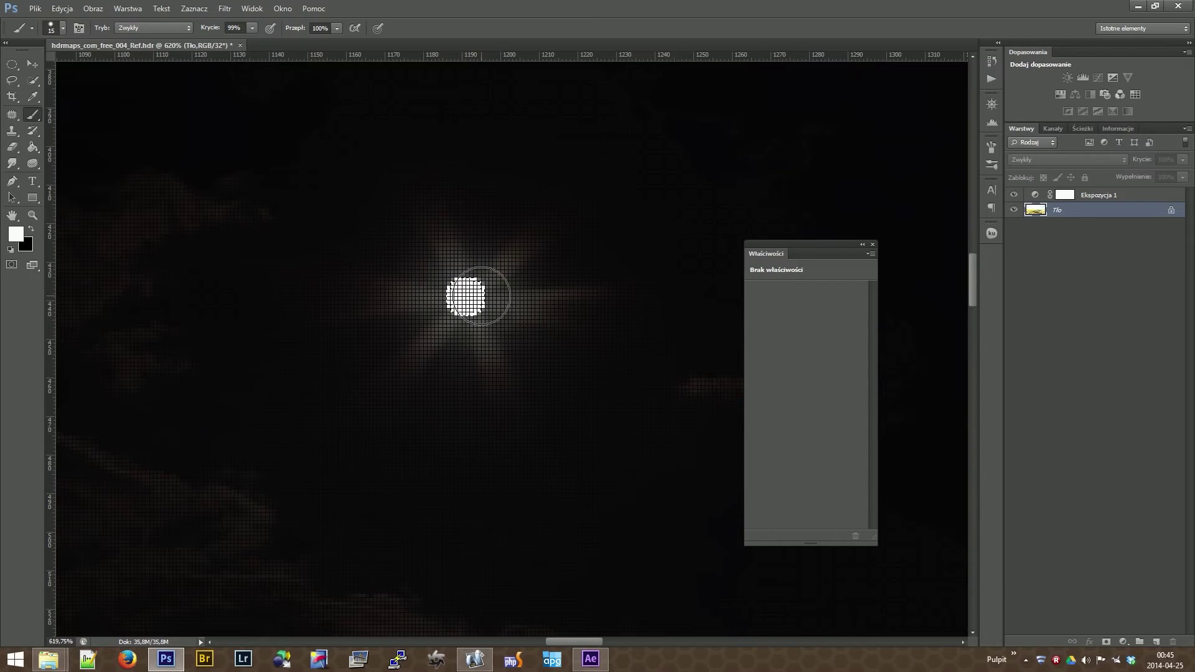
{"action": "key", "text": "ctrl+z"}
Step: Raise the foreground colour intensity to 14 and brush it into the sun's selection
{"action": "left_click", "coordinate": [28, 239]}
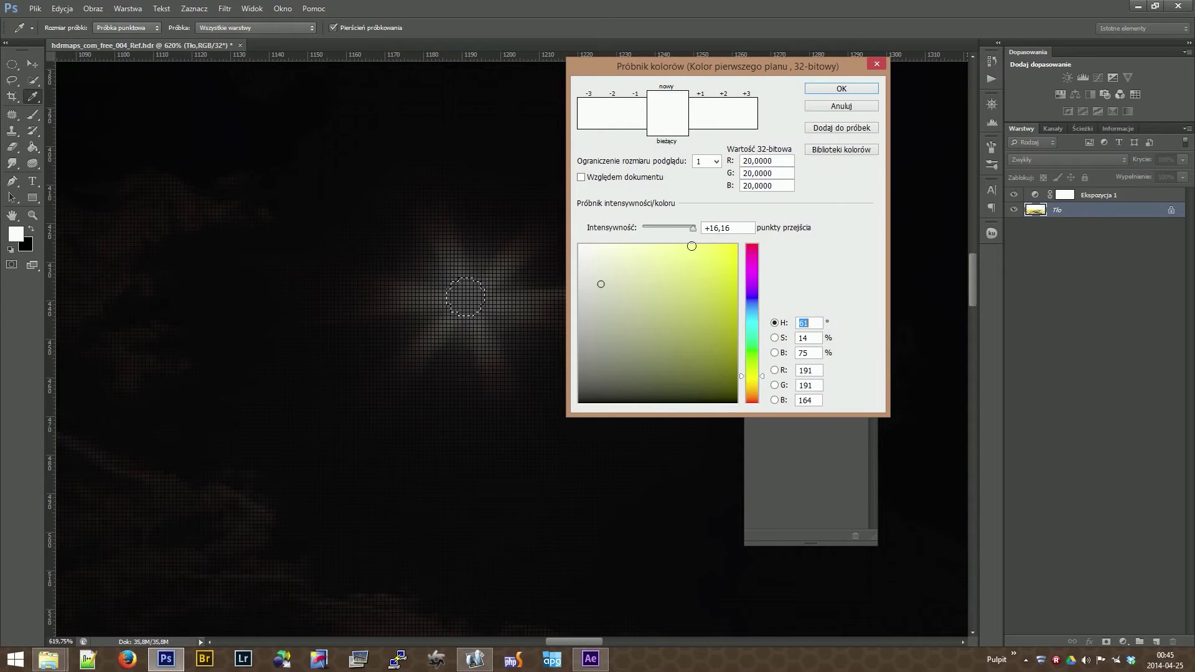
{"action": "double_click", "coordinate": [716, 228]}
{"action": "type", "text": "1"}
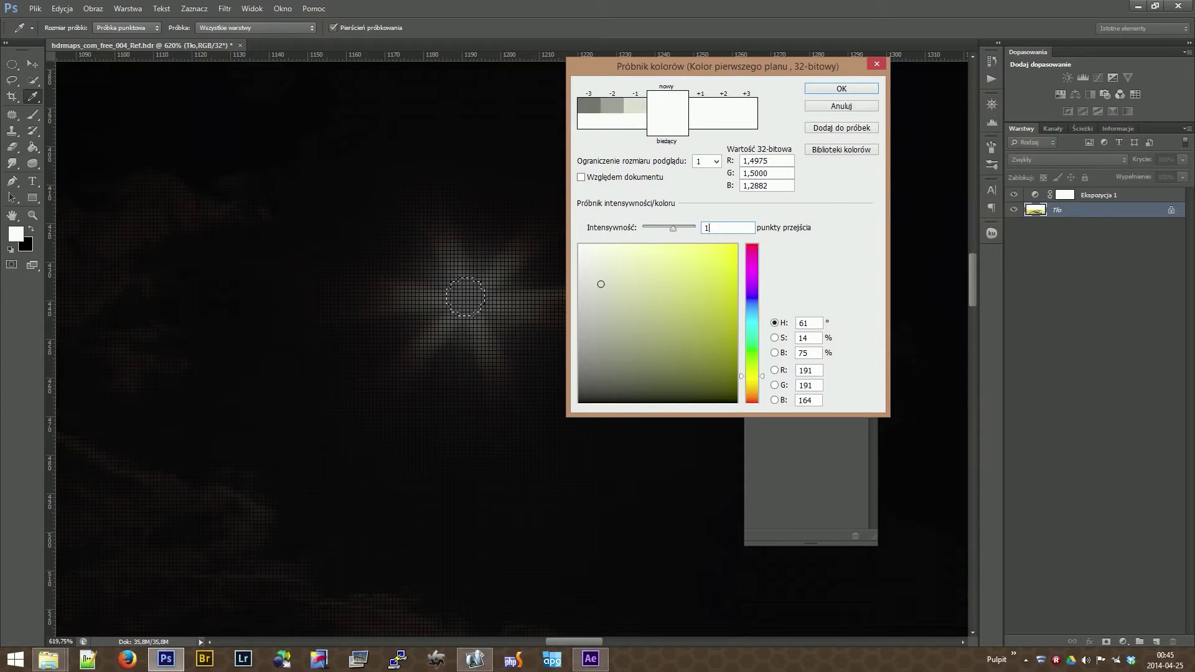
{"action": "type", "text": "4"}
{"action": "key", "text": "Tab"}
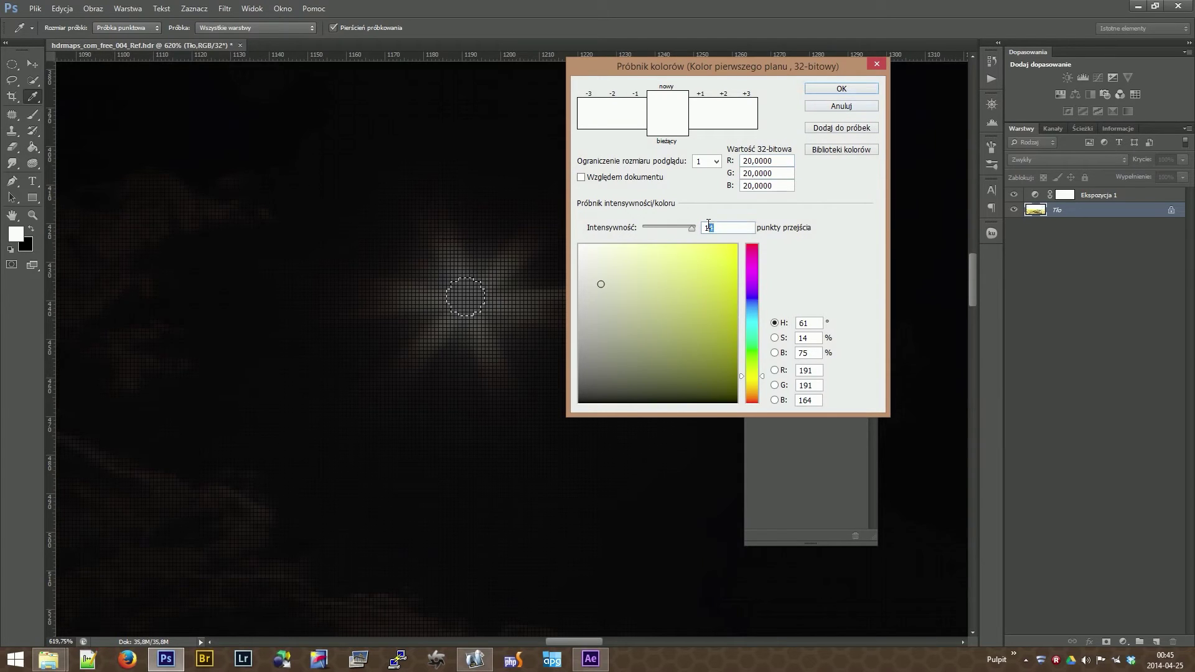
{"action": "left_click", "coordinate": [851, 87]}
{"action": "key", "text": "b"}
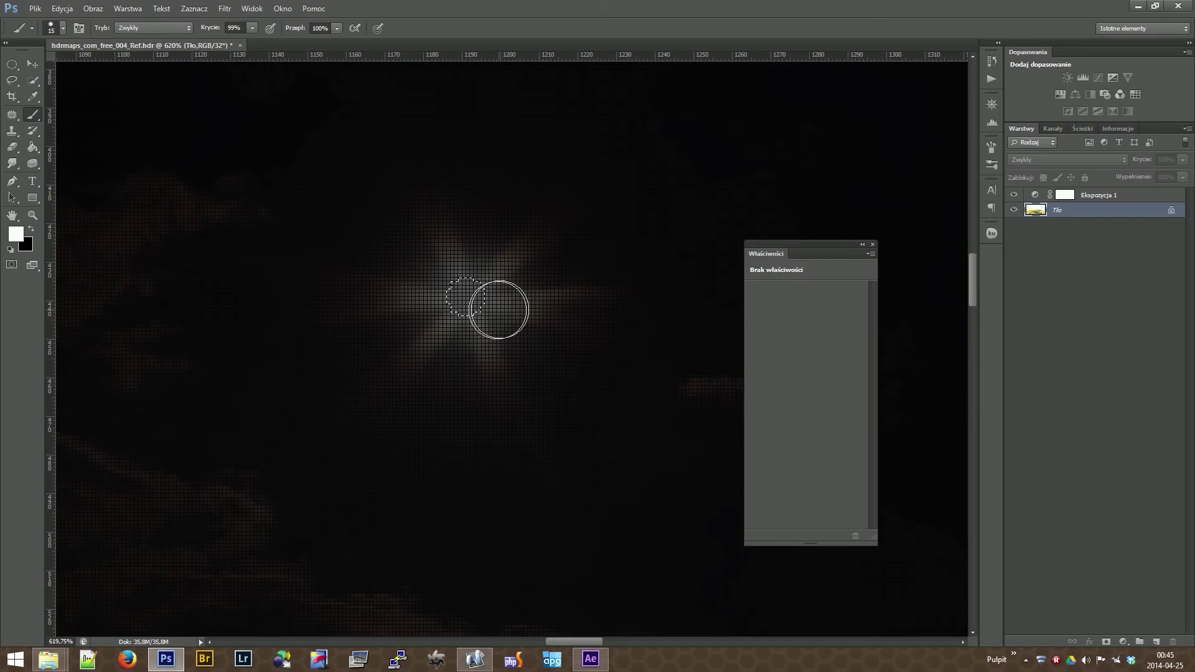
{"action": "mouse_move", "coordinate": [470, 308]}
{"action": "left_mouse_down"}
{"action": "mouse_move", "coordinate": [478, 284]}
{"action": "mouse_move", "coordinate": [464, 315]}
{"action": "mouse_move", "coordinate": [468, 299]}
{"action": "left_mouse_up"}
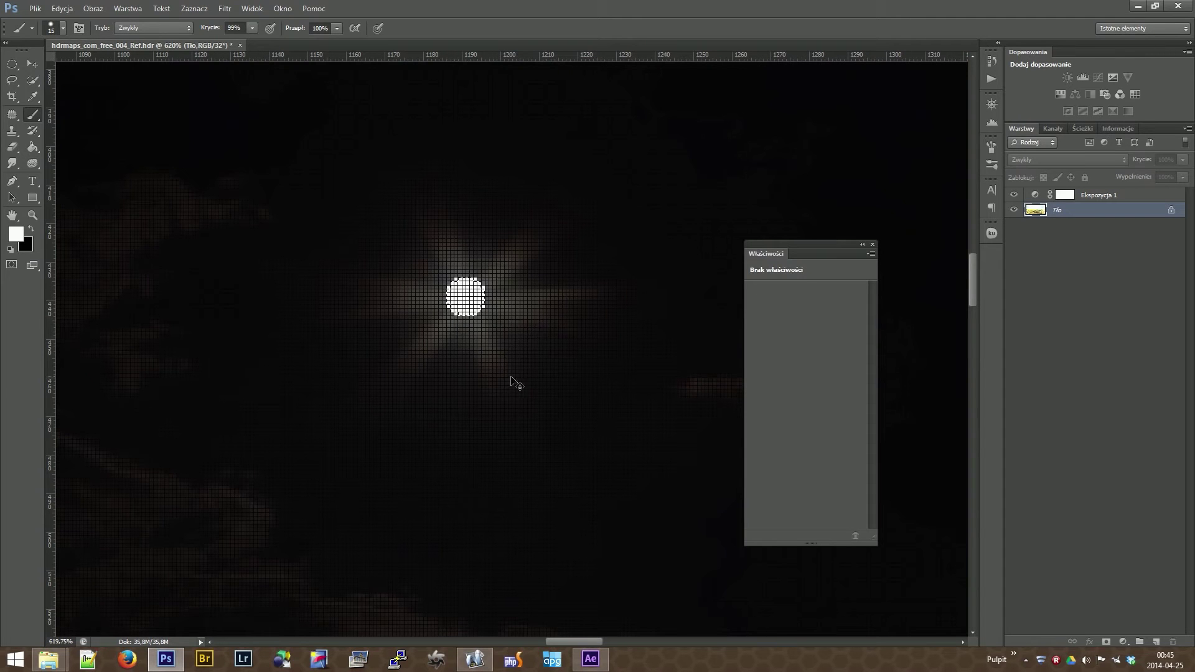
Step: Reselect Ekspozycja 1 and adjust its exposure, around -13.02, to inspect the painted sun
{"action": "left_click", "coordinate": [32, 63]}
{"action": "scroll", "coordinate": [416, 256], "scroll_direction": "down", "scroll_amount": 10}
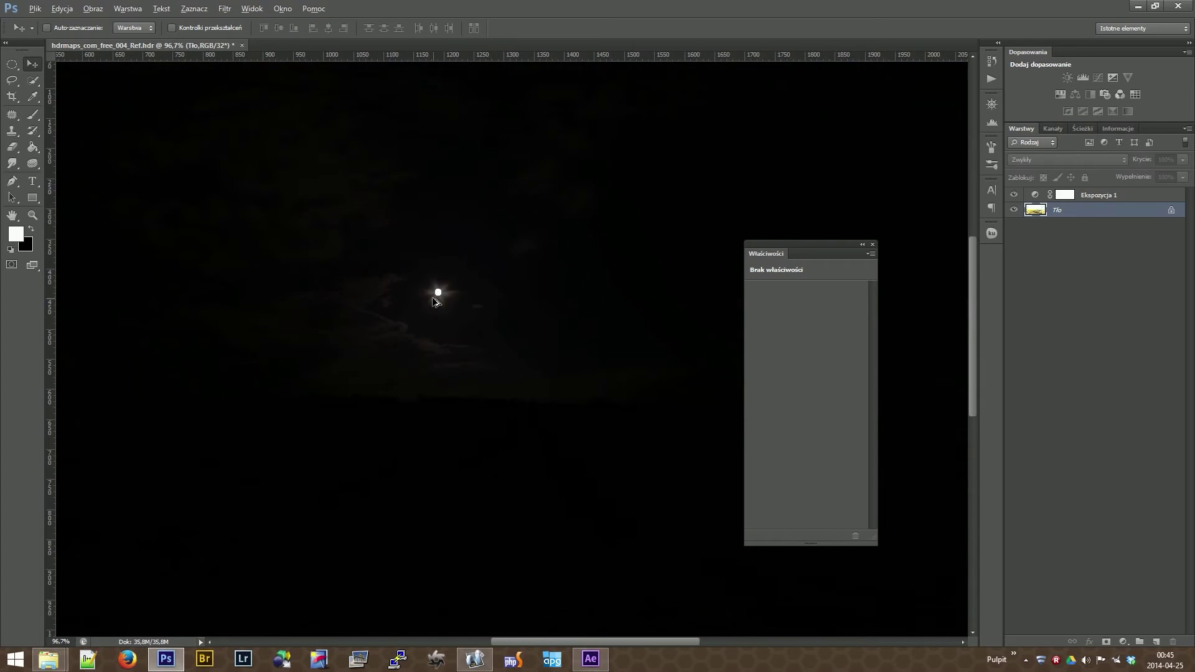
{"action": "left_click", "coordinate": [1035, 197]}
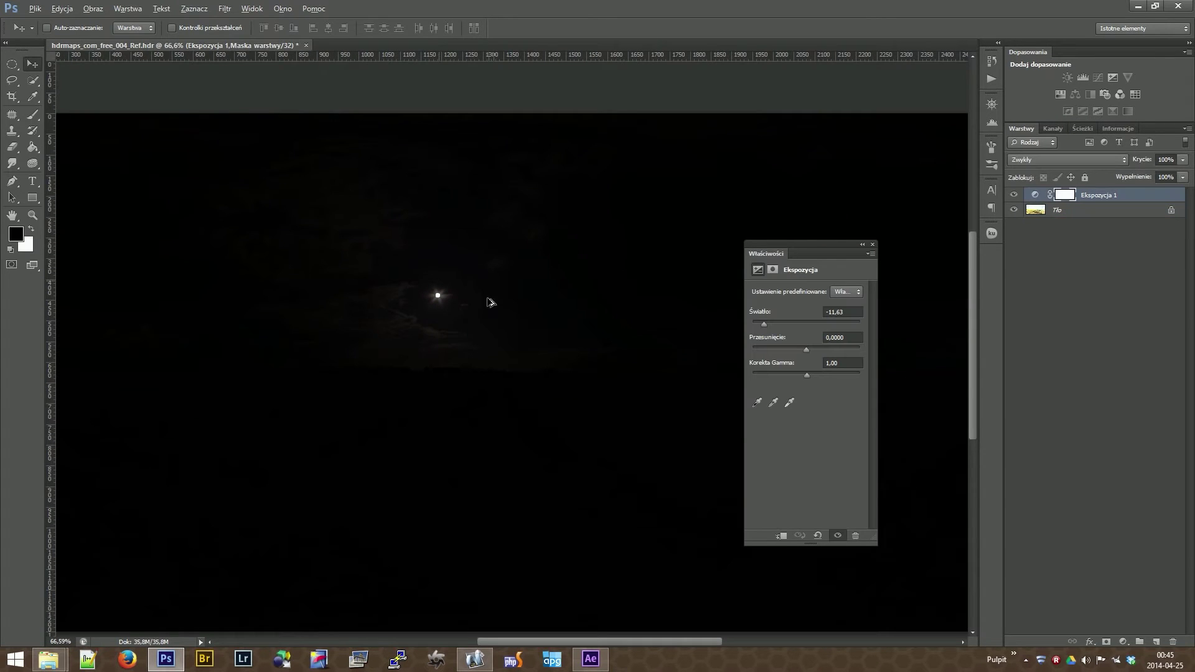
{"action": "scroll", "coordinate": [363, 301], "scroll_direction": "up", "scroll_amount": 5}
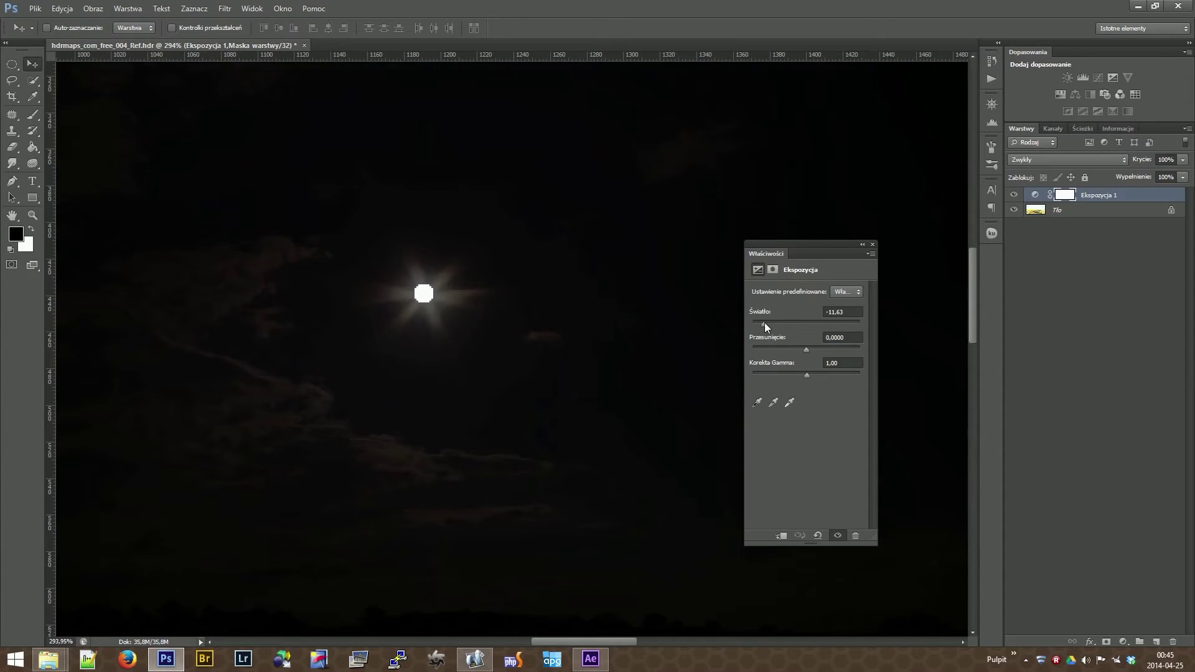
{"action": "left_click_drag", "start_coordinate": [764, 322], "coordinate": [771, 324]}
{"action": "scroll", "coordinate": [563, 311], "scroll_direction": "down", "scroll_amount": 4}
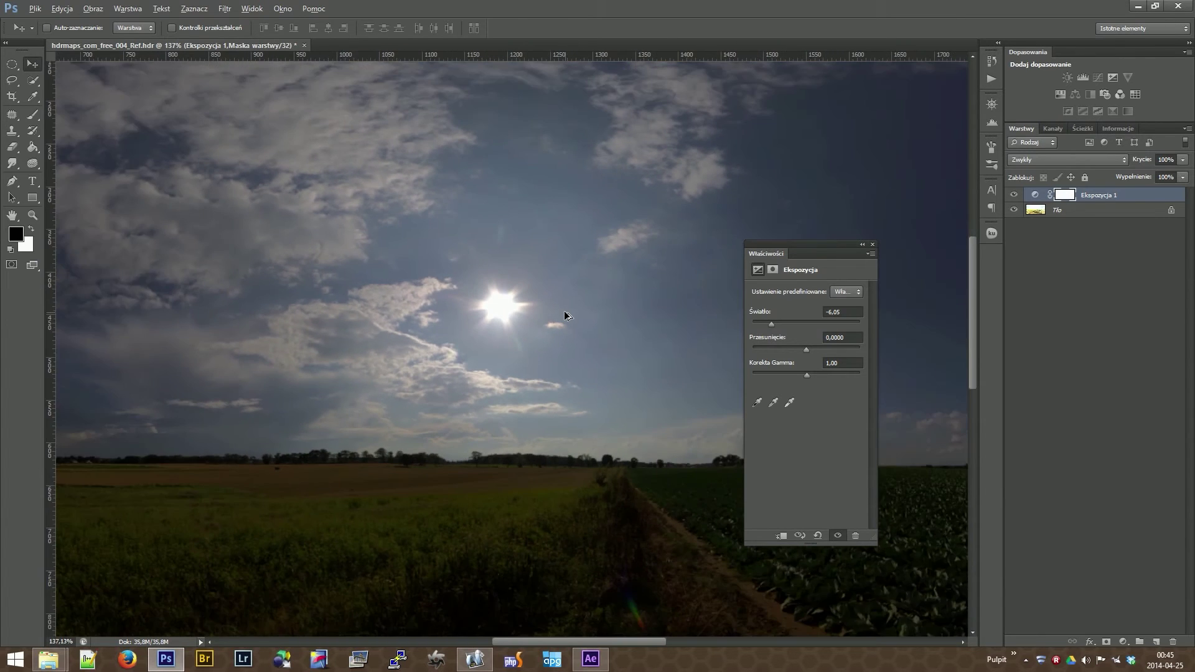
{"action": "scroll", "coordinate": [564, 311], "scroll_direction": "down", "scroll_amount": 5}
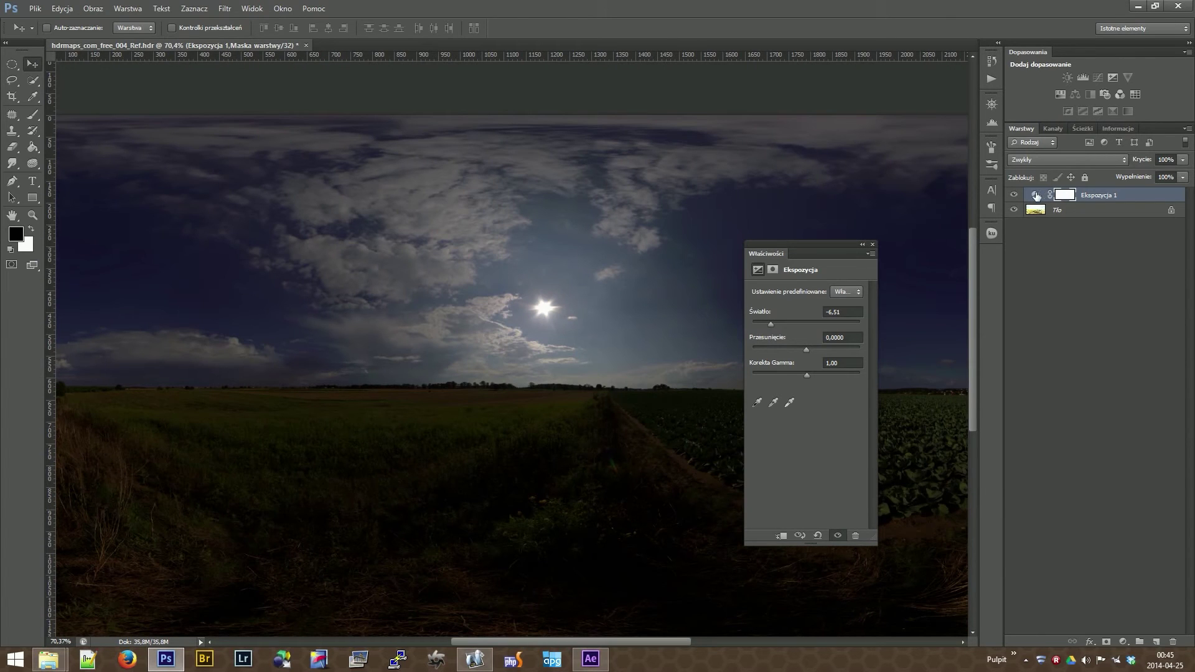
{"action": "left_click", "coordinate": [1035, 195]}
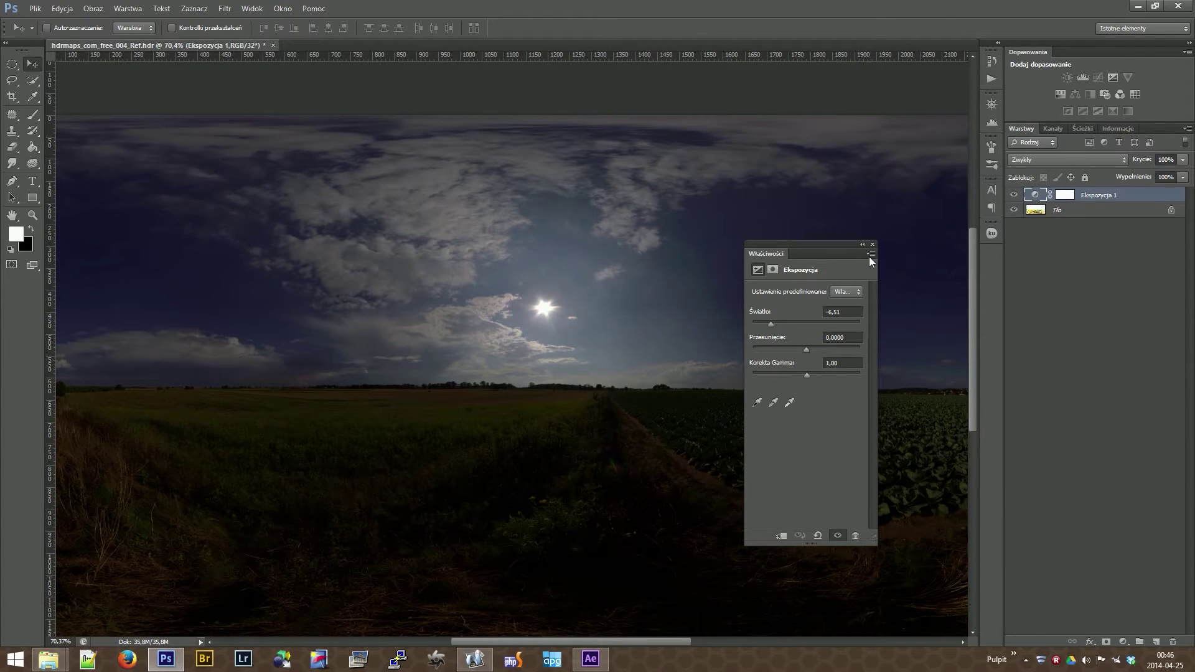
{"action": "left_click_drag", "start_coordinate": [770, 321], "coordinate": [769, 320]}
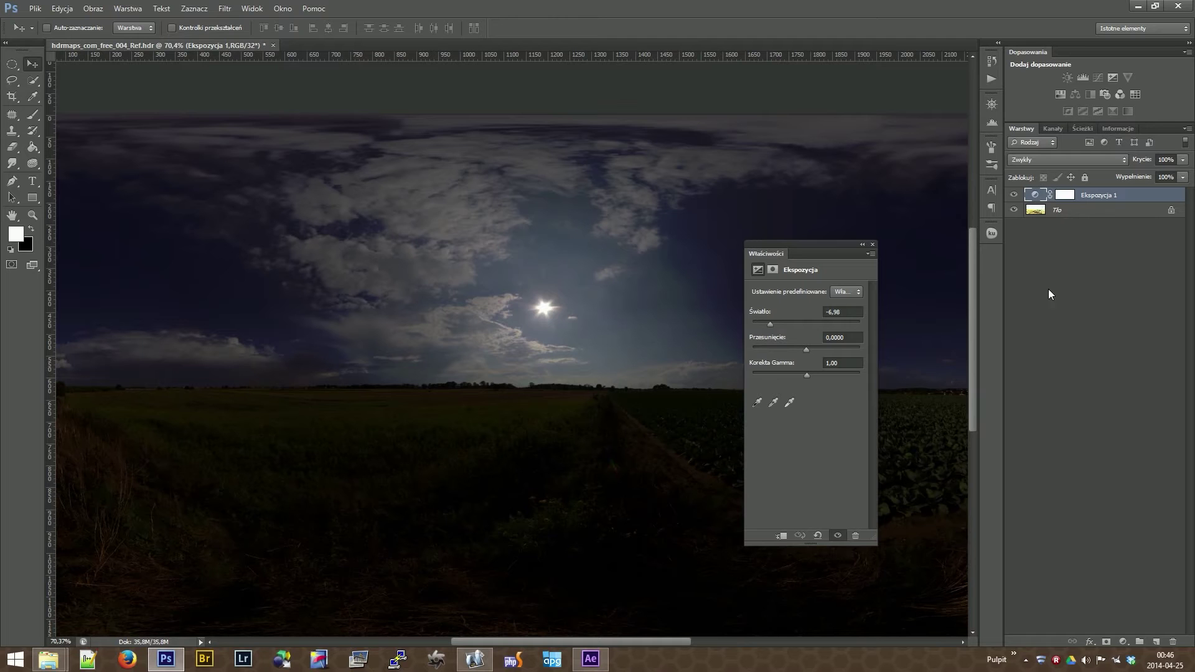
Step: Delete the exposure adjustment layer, save the panorama as new.hdr, and close it
{"action": "left_click", "coordinate": [1173, 642]}
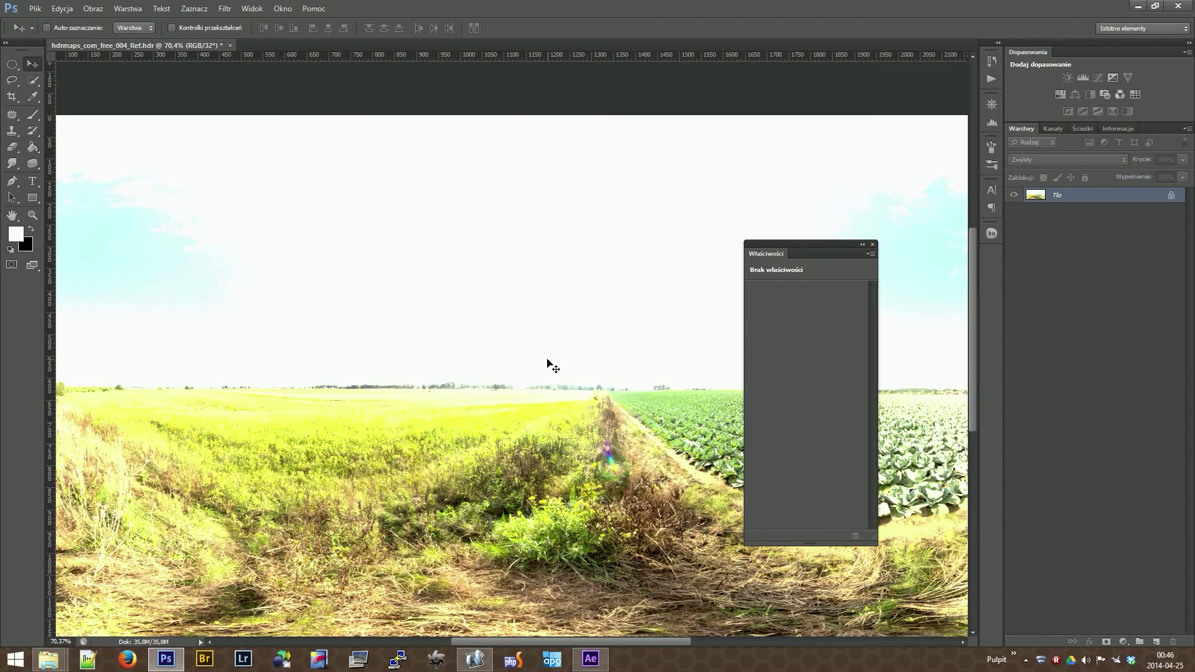
{"action": "left_click", "coordinate": [36, 9]}
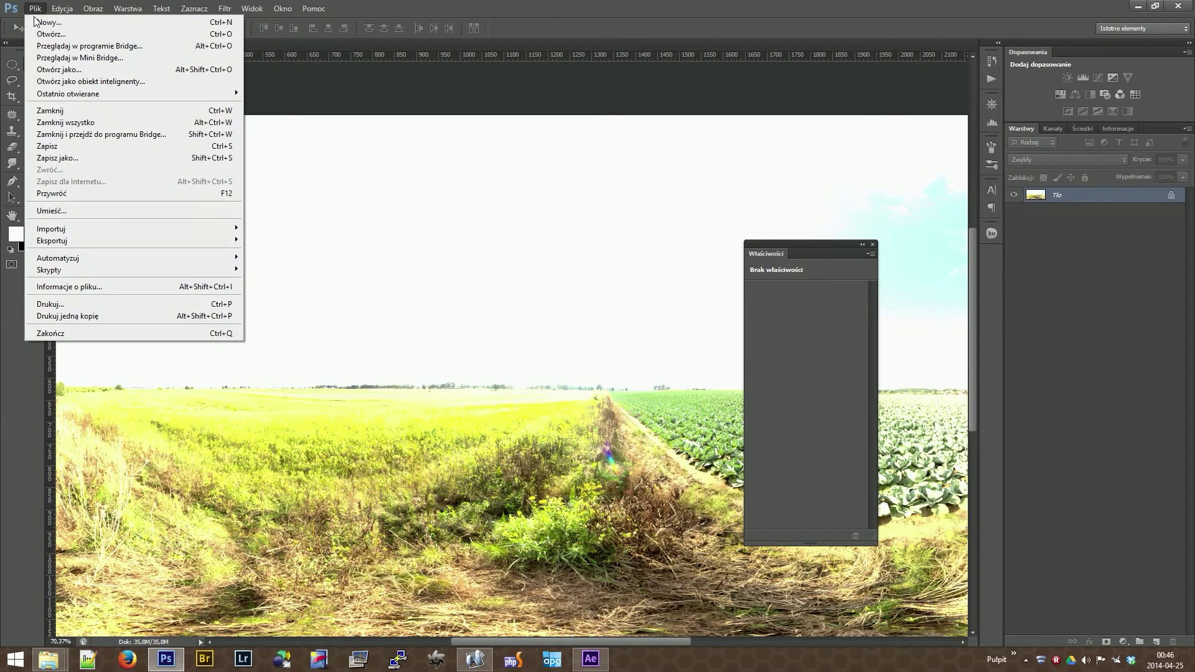
{"action": "left_click", "coordinate": [65, 154]}
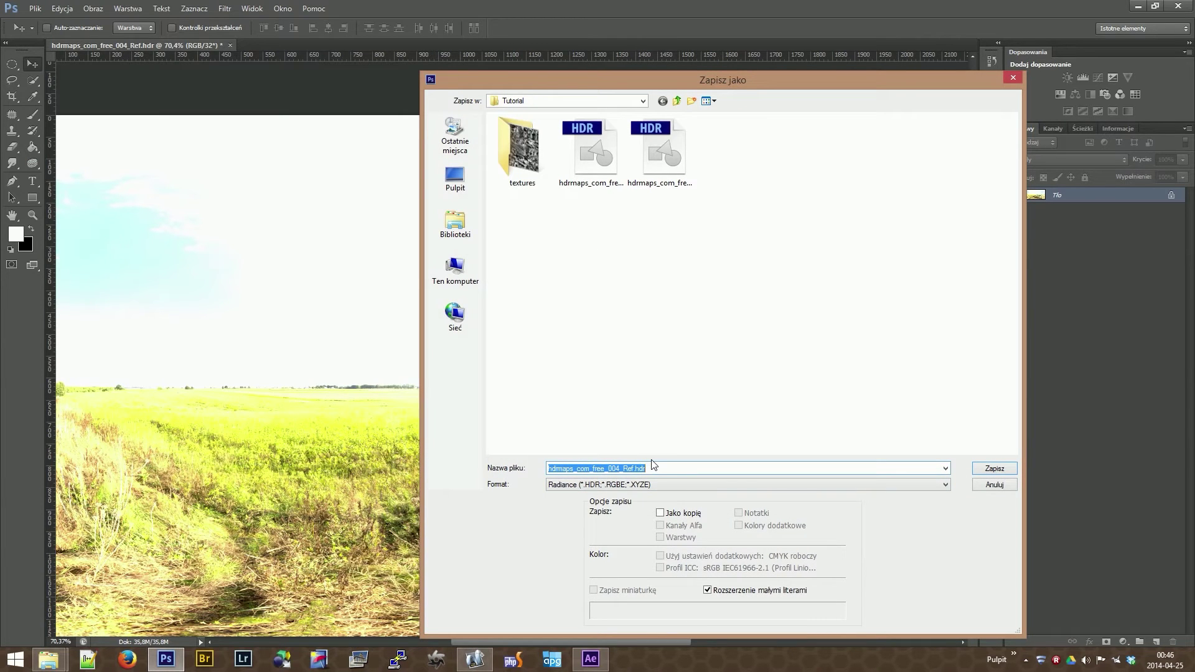
{"action": "type", "text": "new"}
{"action": "key", "text": "Return"}
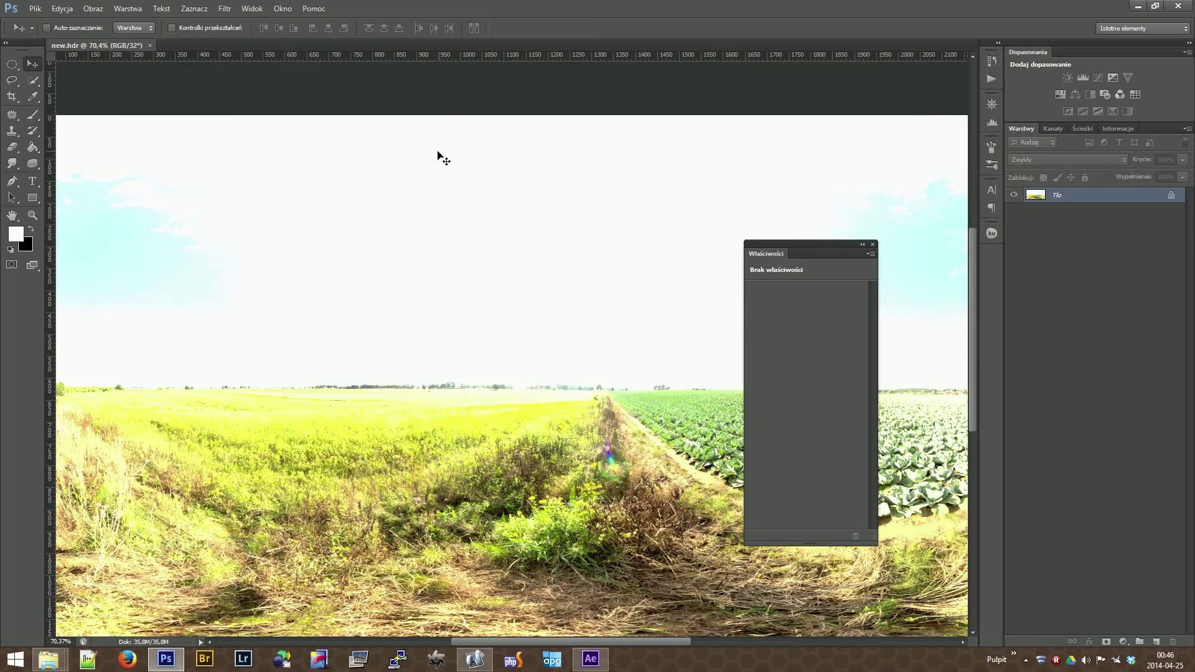
{"action": "key", "text": "ctrl+w"}
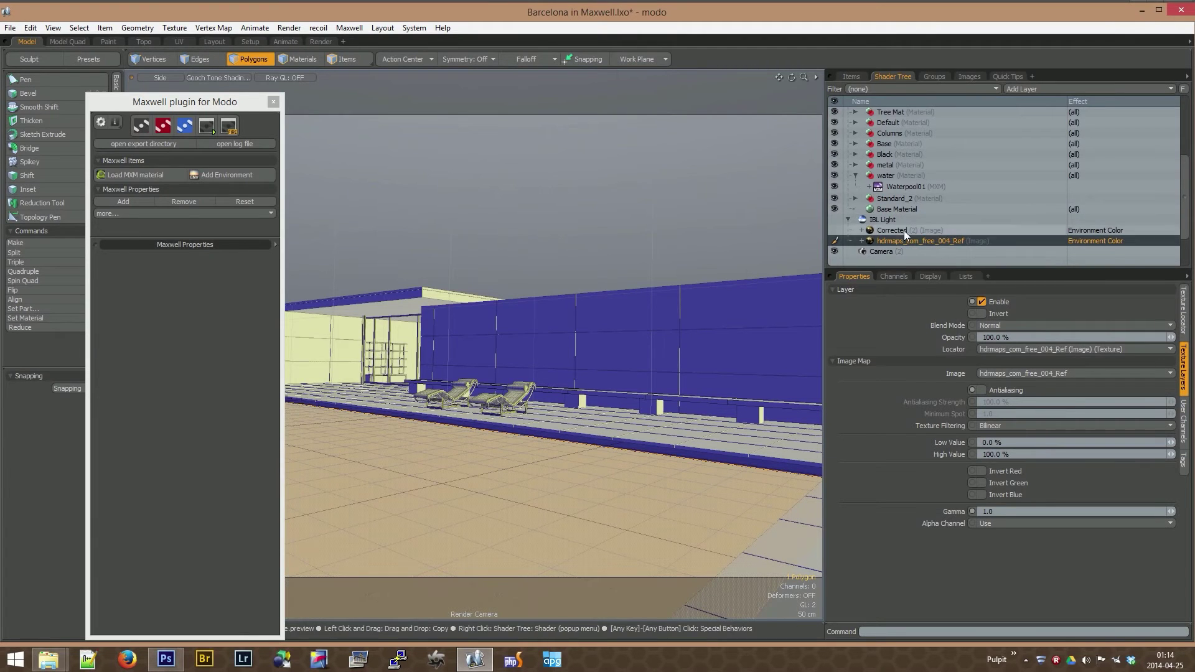
Step: Launch a Maxwell Render of the Barcelona scene from Modo's Maxwell plugin panel
{"action": "left_click", "coordinate": [139, 126]}
{"action": "left_click", "coordinate": [164, 129]}
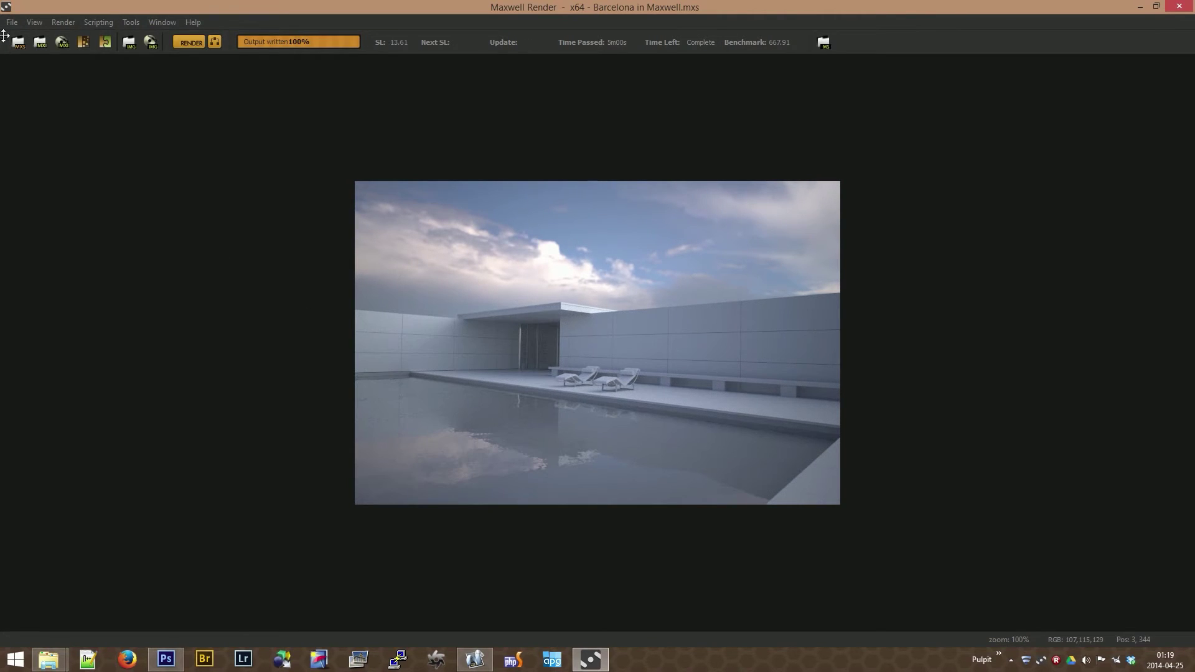
Step: Save the render to the desktop Tutorial folder as outpu-normal at 16-bit depth
{"action": "left_click", "coordinate": [14, 25]}
{"action": "left_click", "coordinate": [50, 149]}
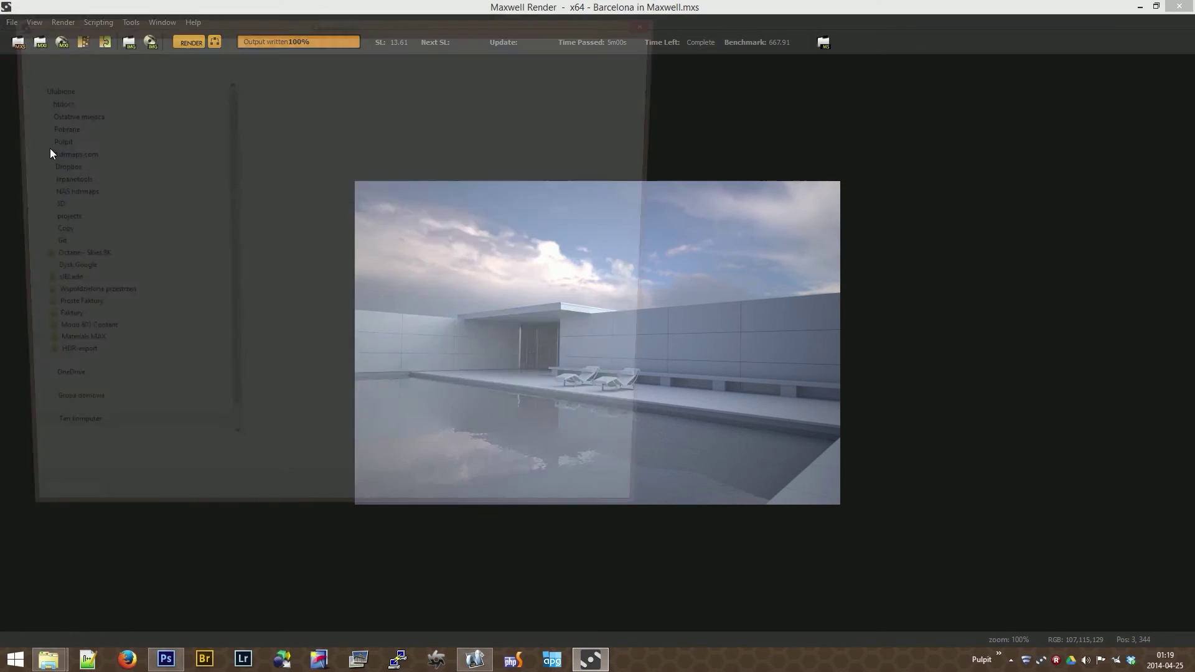
{"action": "left_click", "coordinate": [226, 254]}
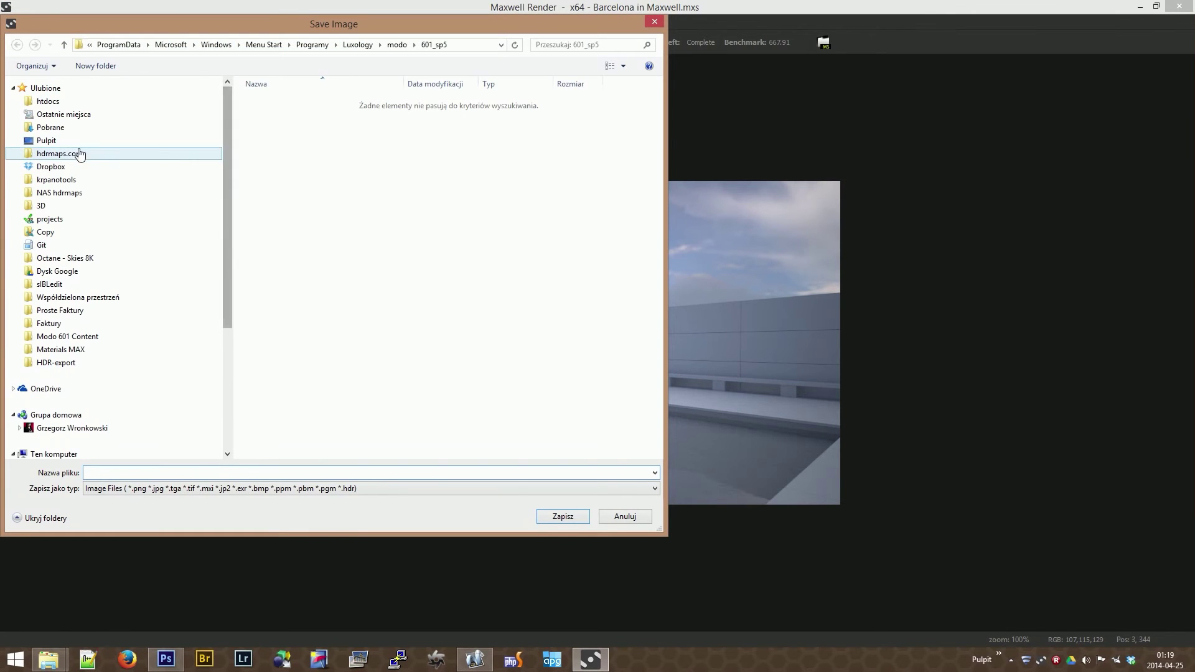
{"action": "left_click", "coordinate": [47, 140]}
{"action": "double_click", "coordinate": [295, 212]}
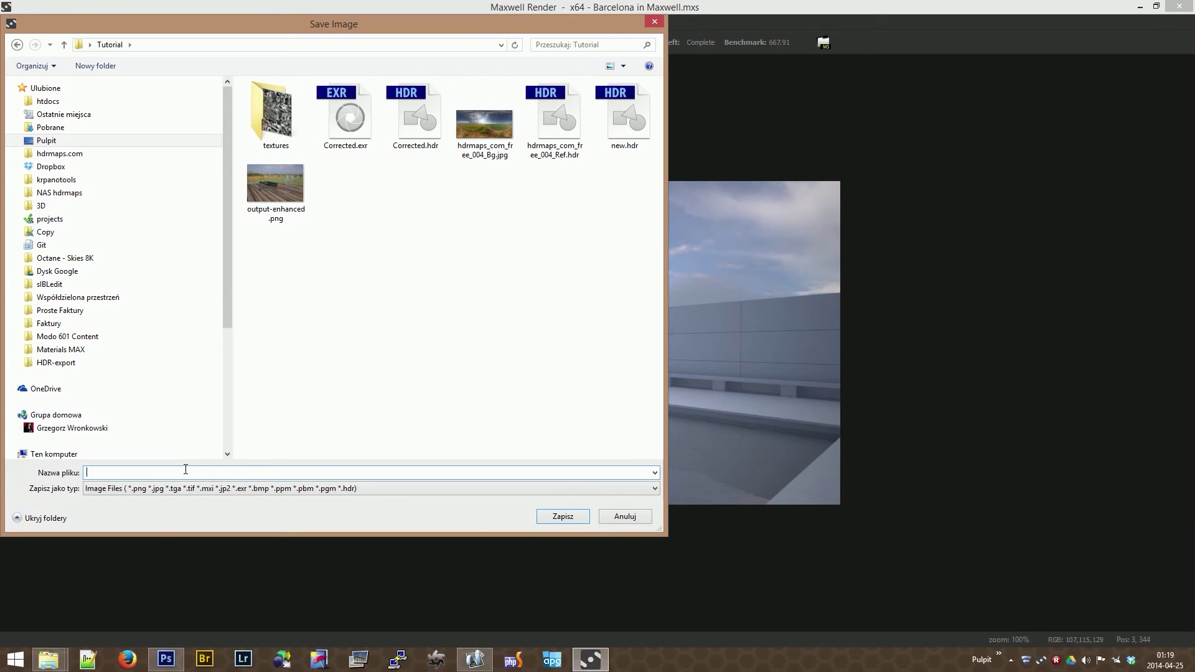
{"action": "type", "text": "outpu"}
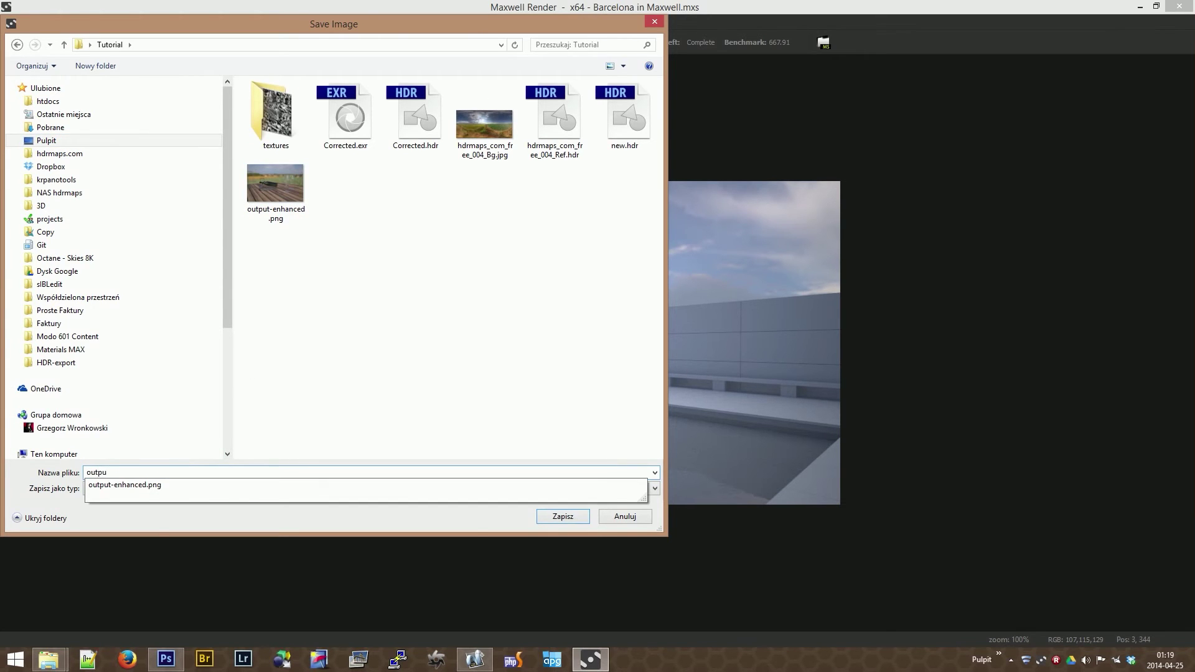
{"action": "type", "text": "-normal"}
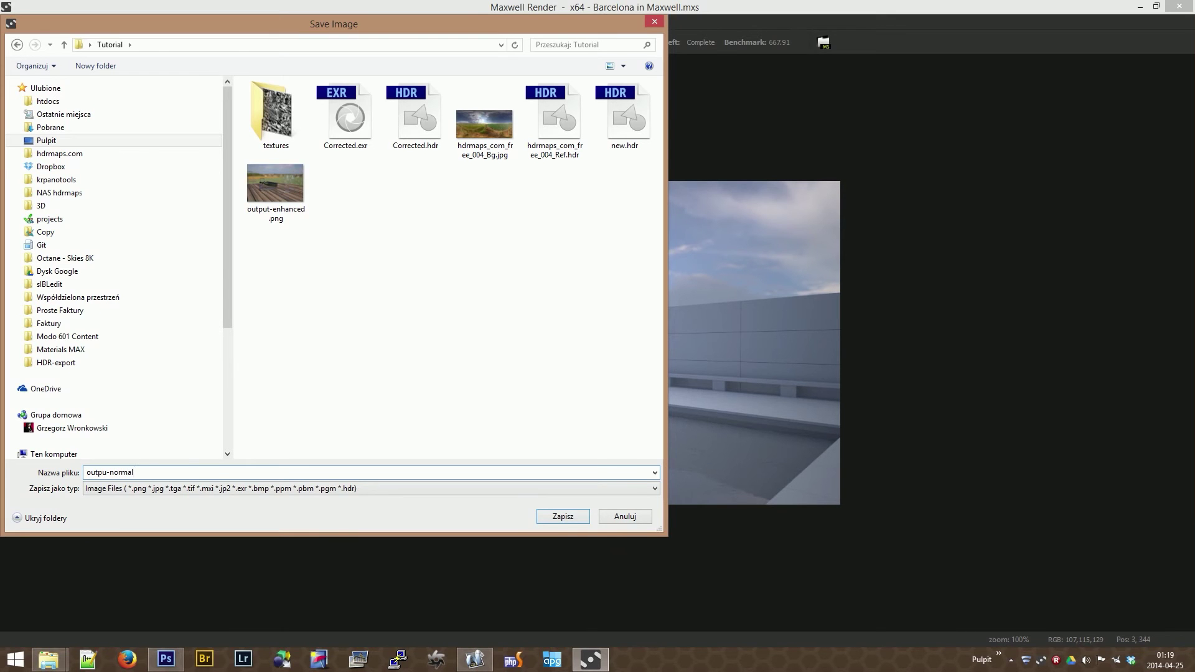
{"action": "key", "text": "Return"}
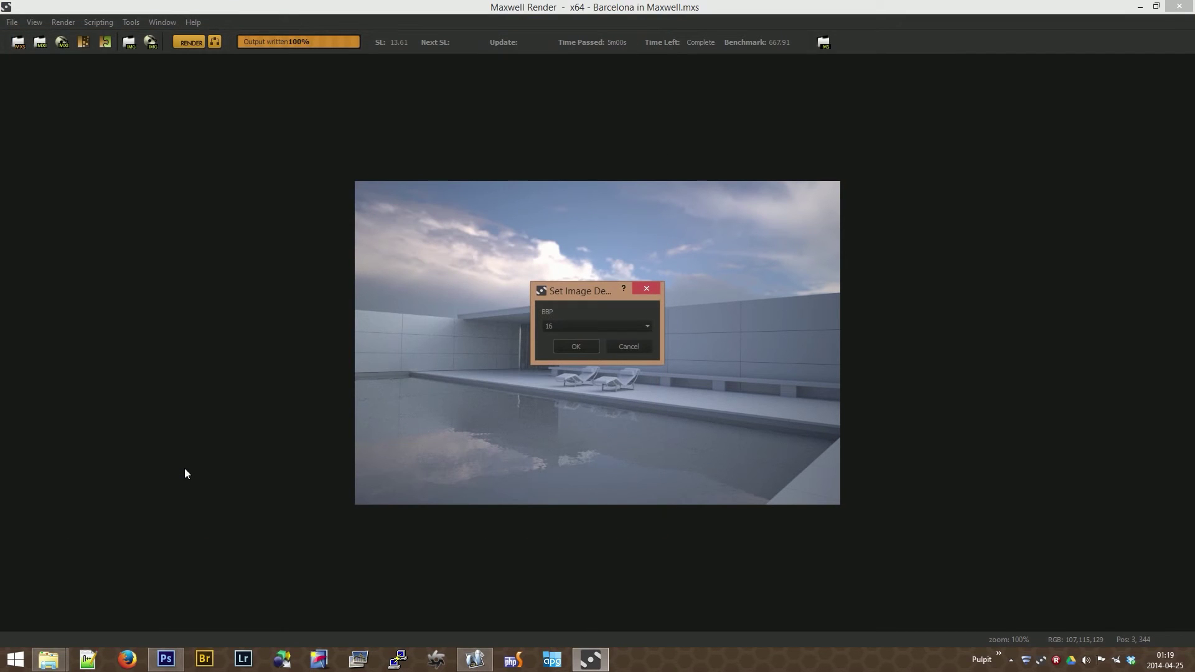
{"action": "left_click", "coordinate": [566, 347]}
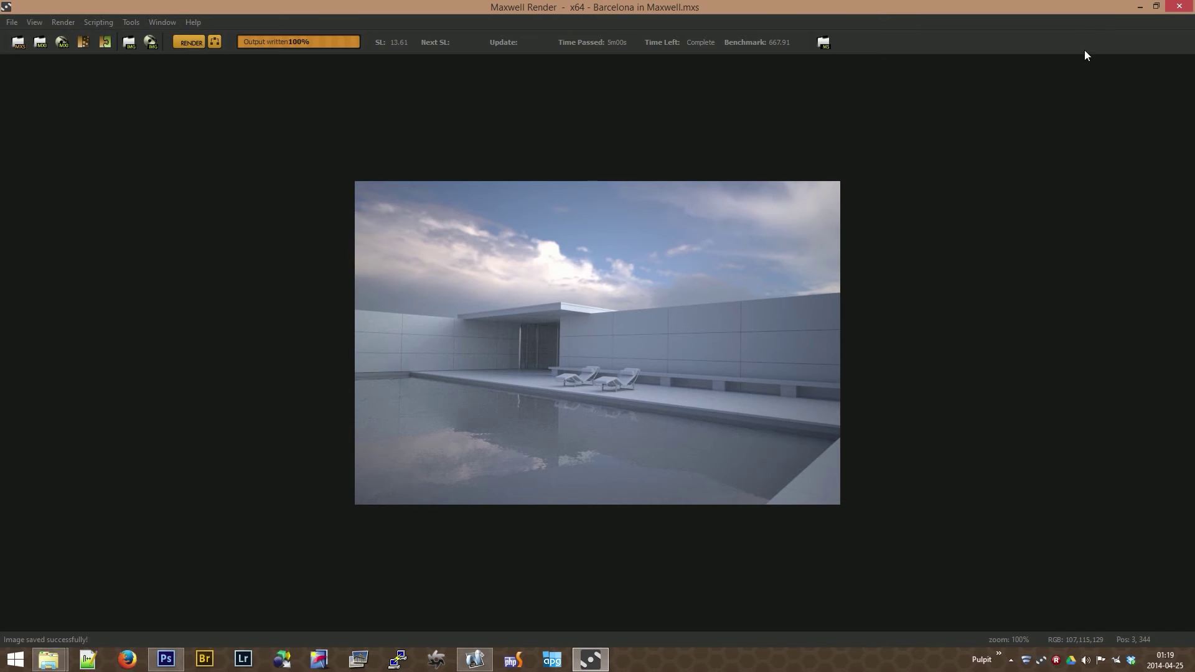
Step: Close Maxwell Render and select the Corrected image layer under Modo's IBL Light
{"action": "left_click", "coordinate": [1178, 7]}
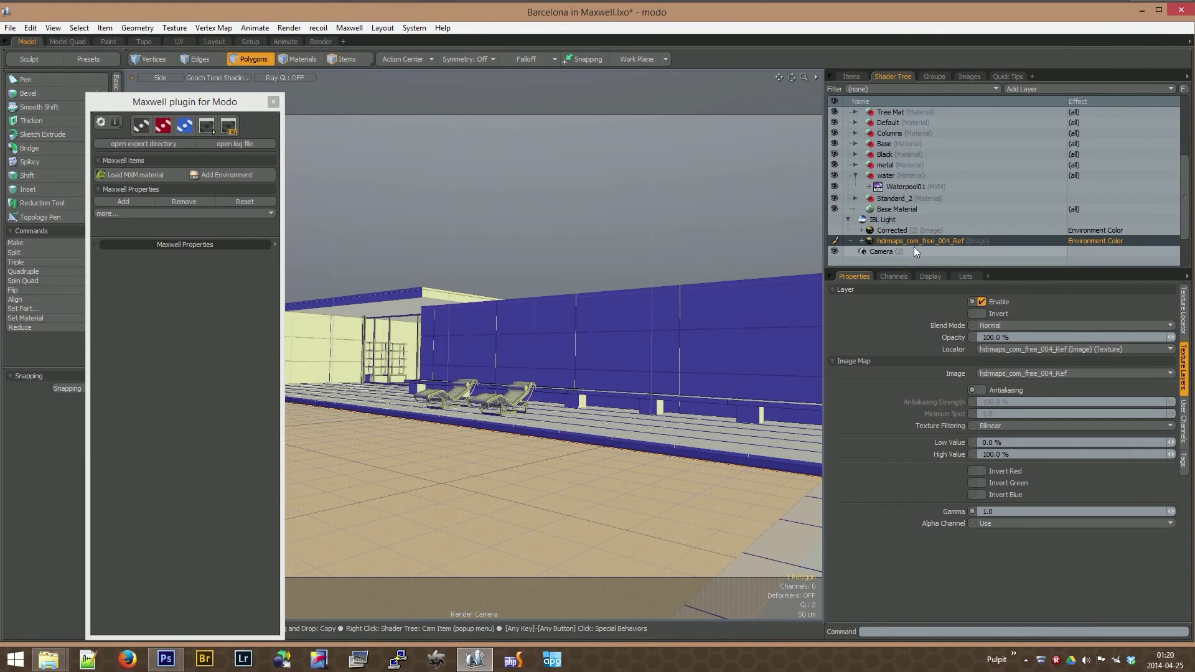
{"action": "left_click", "coordinate": [890, 228]}
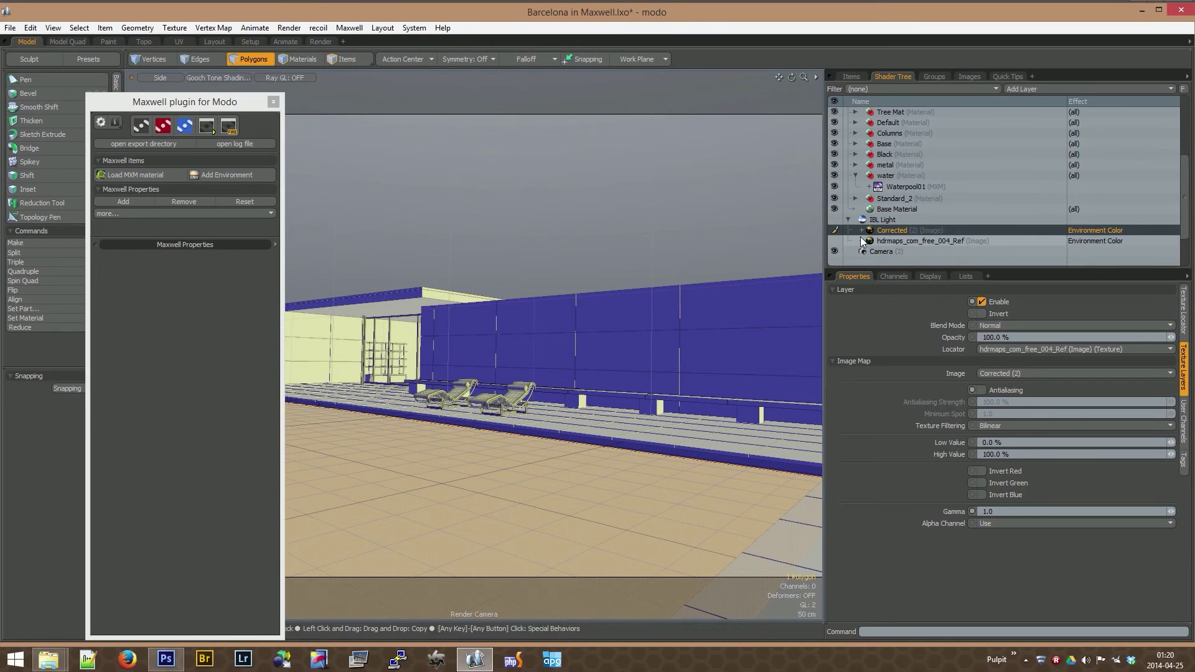
{"action": "left_click", "coordinate": [139, 127]}
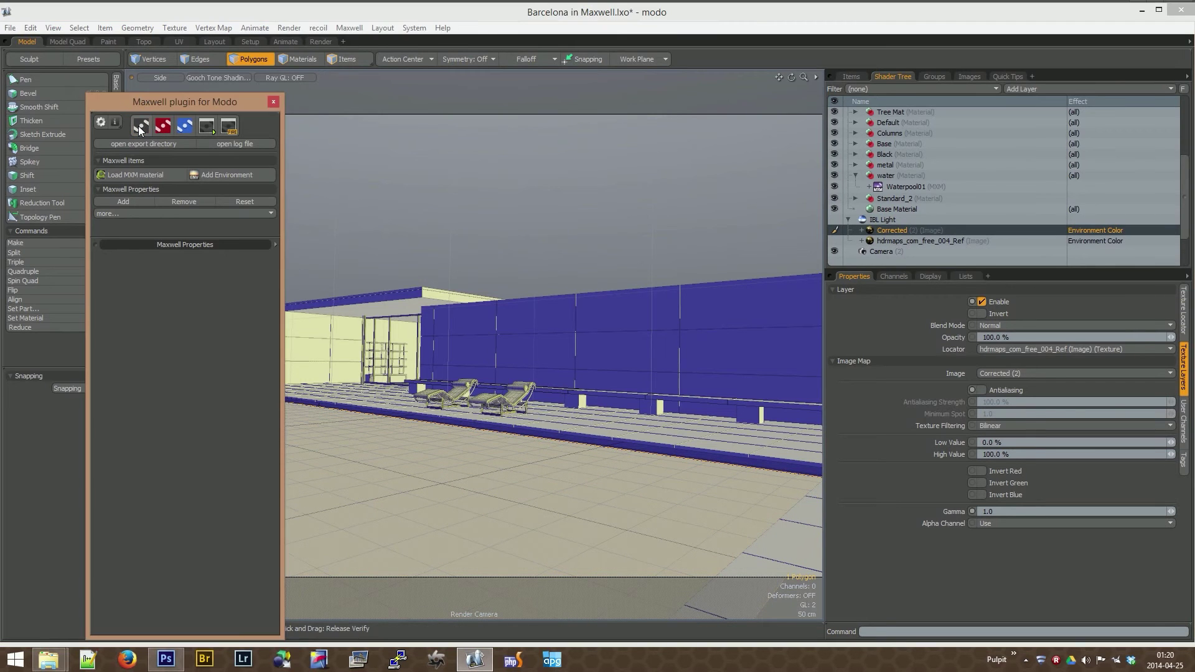